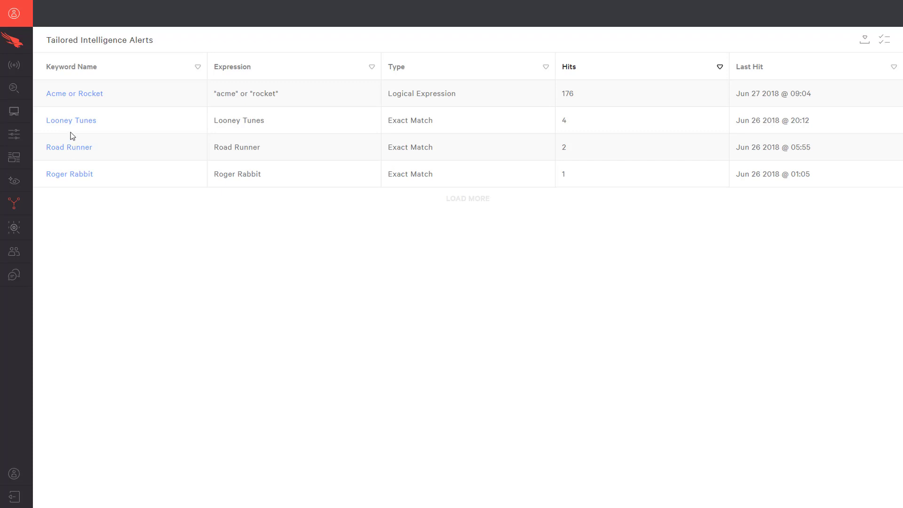
Step: Review the Acme or Rocket keyword hits and one user's Jun 26 18:23 hit, then return to Tailored Intel Alerts
{"action": "left_click", "coordinate": [71, 97]}
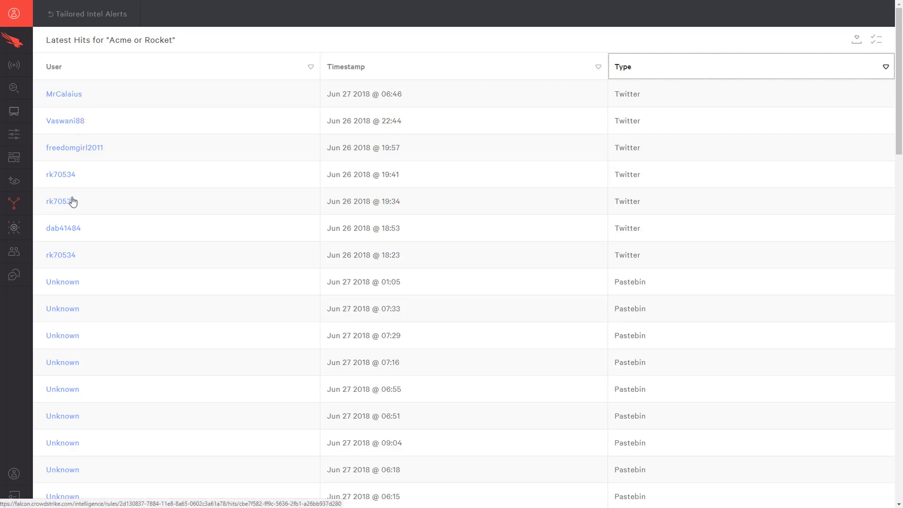
{"action": "left_click", "coordinate": [65, 256]}
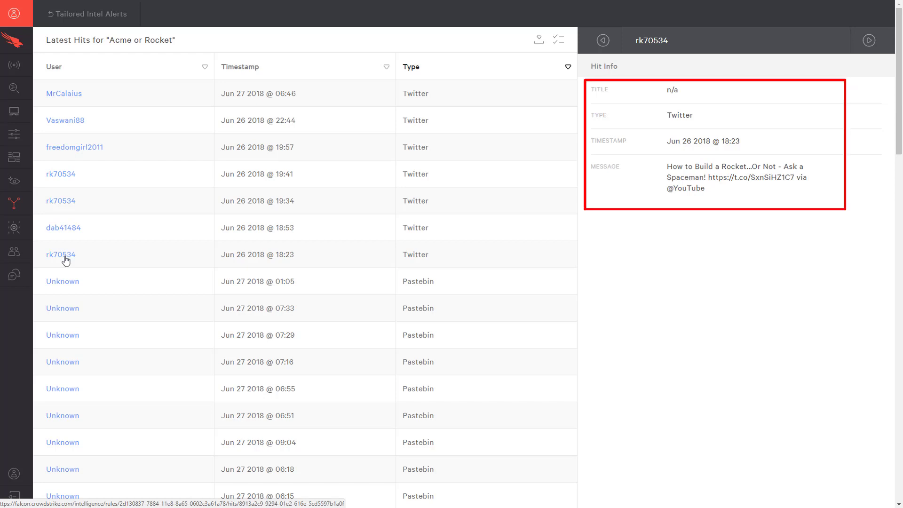
{"action": "left_click", "coordinate": [109, 18]}
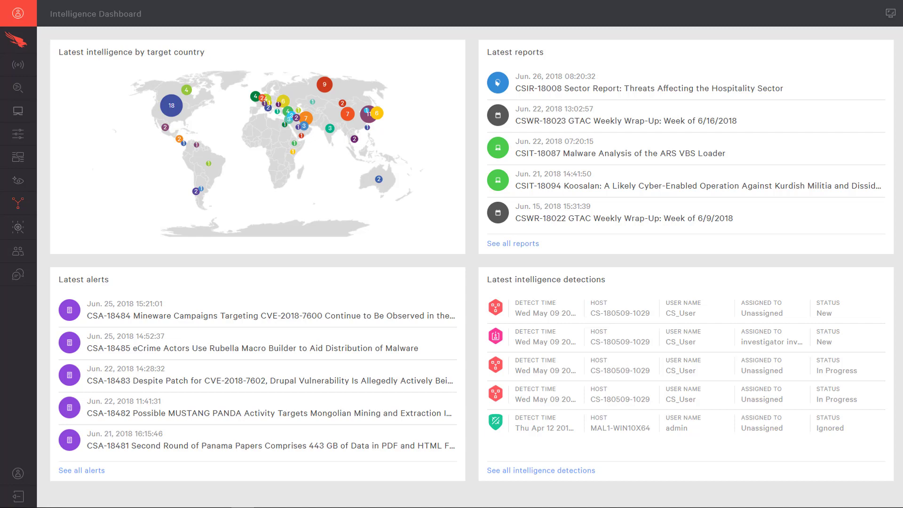
Step: Filter the Reports list to the Russian Federation using the dashboard map bubble
{"action": "left_click", "coordinate": [323, 85]}
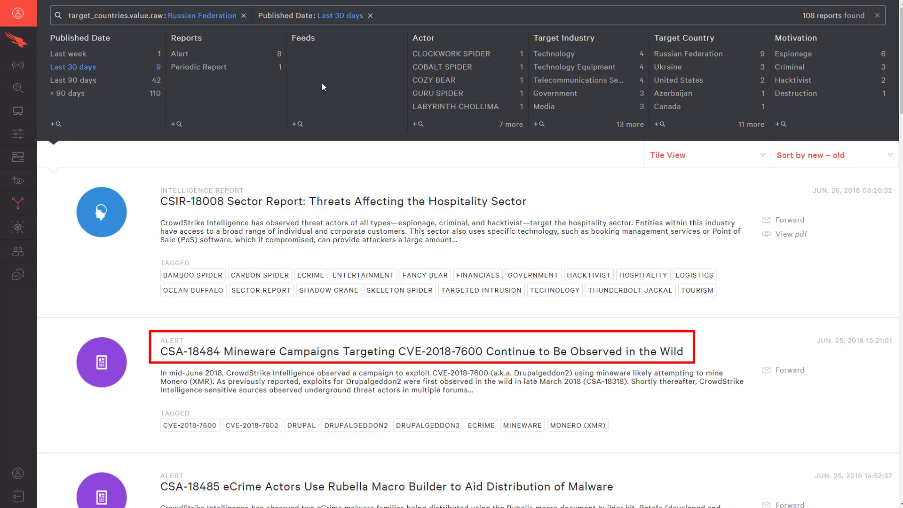
Step: Read alert CSA-18484 on Mineware exploiting CVE-2018-7600 and its IOCs, then return to Dashboard
{"action": "left_click", "coordinate": [429, 351]}
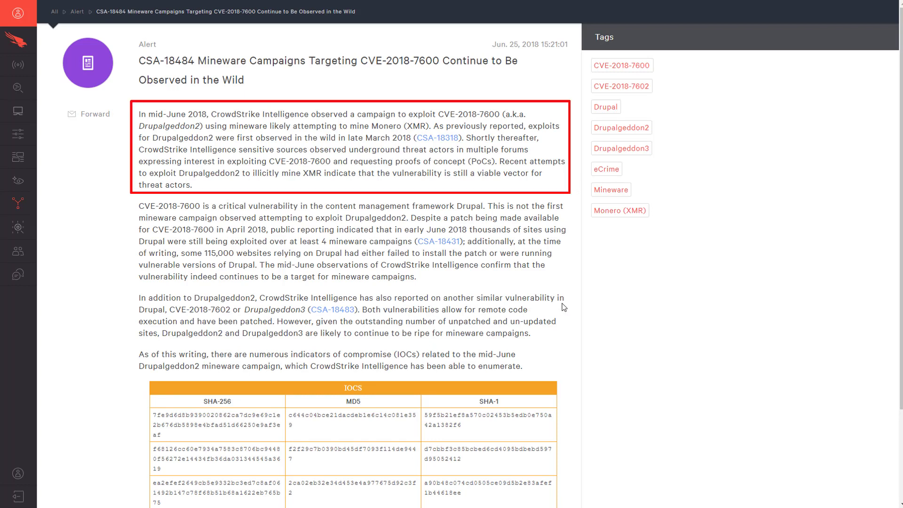
{"action": "scroll", "coordinate": [563, 307], "scroll_direction": "down", "scroll_amount": 1}
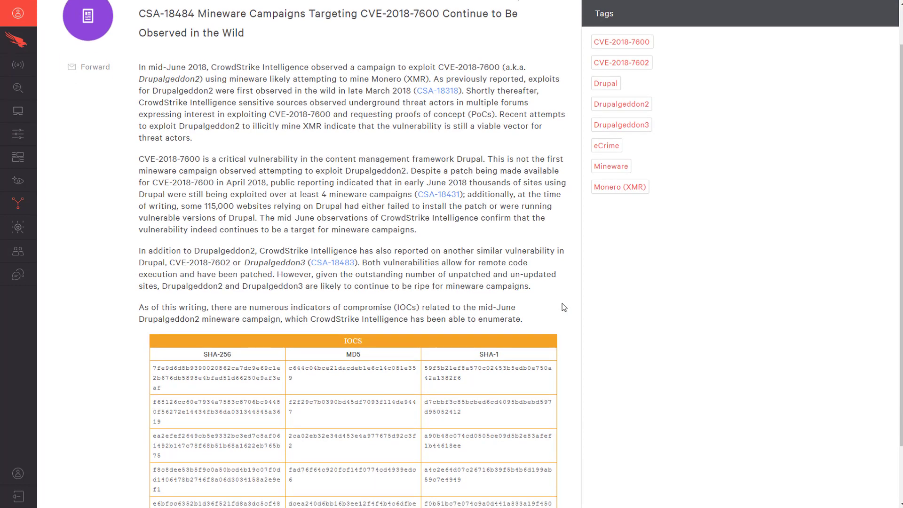
{"action": "scroll", "coordinate": [563, 306], "scroll_direction": "down", "scroll_amount": 2}
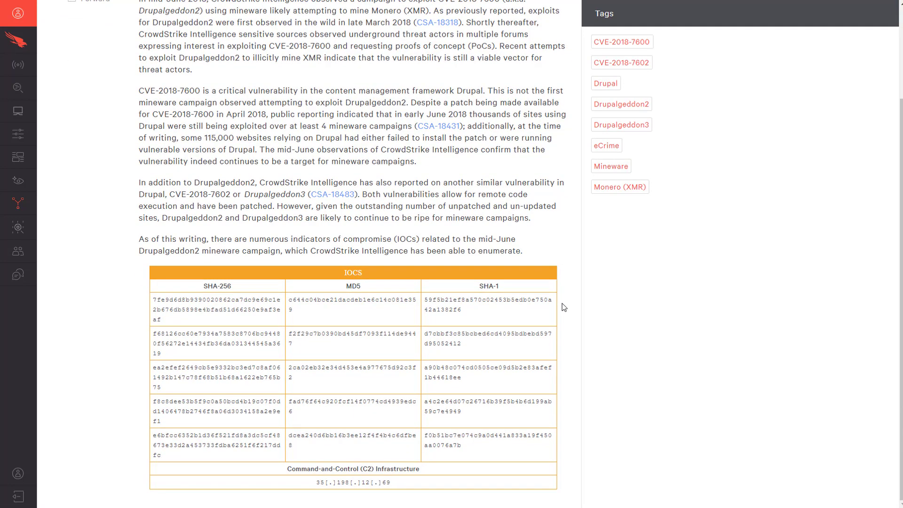
{"action": "scroll", "coordinate": [564, 307], "scroll_direction": "up", "scroll_amount": 3}
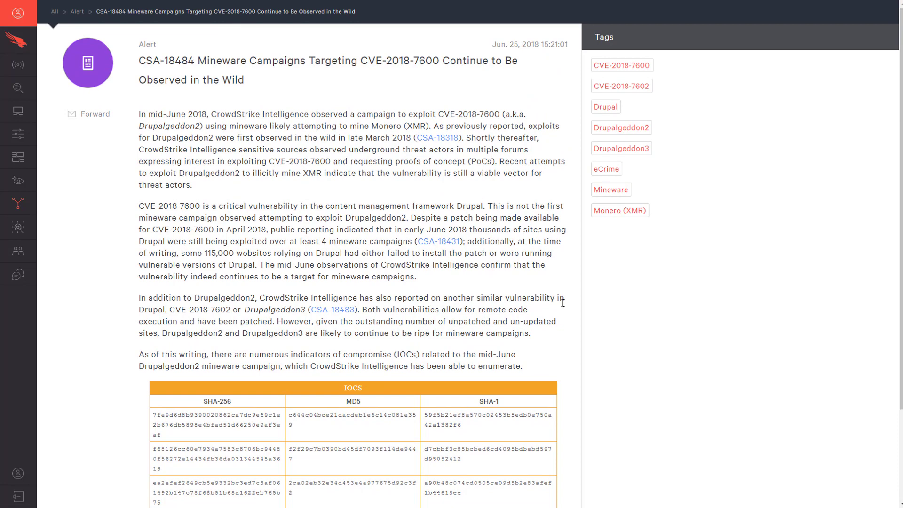
{"action": "left_click", "coordinate": [18, 203]}
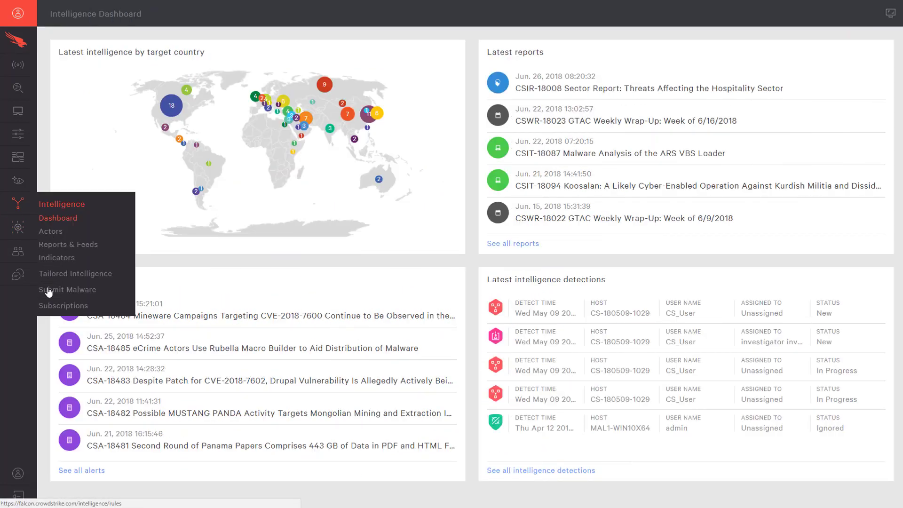
Step: Save subscriptions with all News & Reports types, no target countries, and Every Post email frequency
{"action": "left_click", "coordinate": [49, 306]}
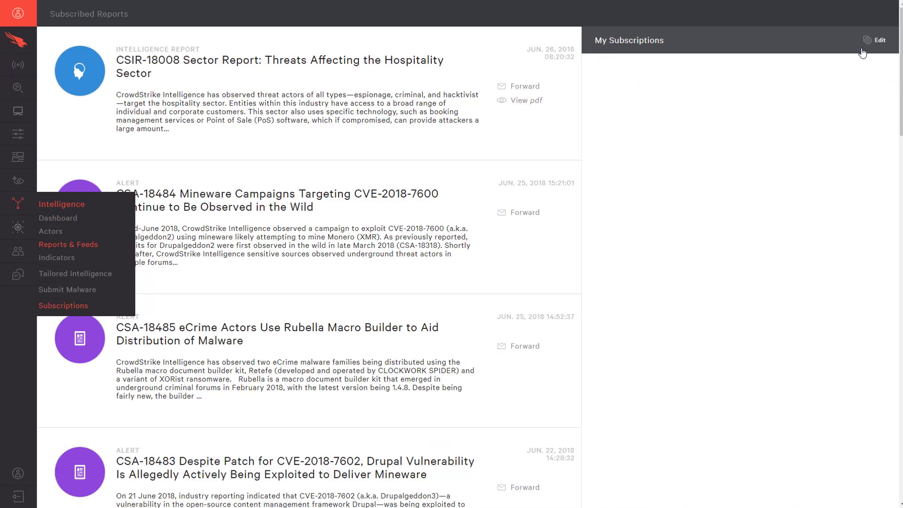
{"action": "left_click", "coordinate": [879, 42]}
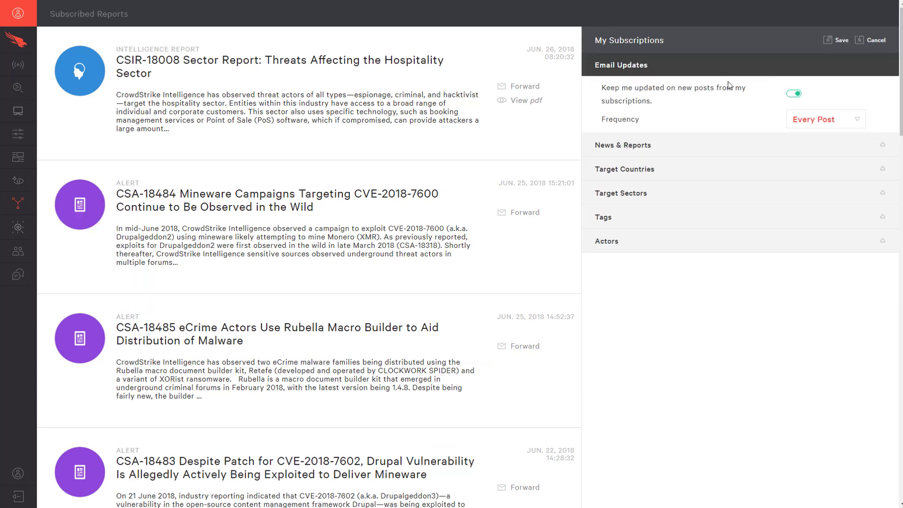
{"action": "left_click", "coordinate": [882, 146]}
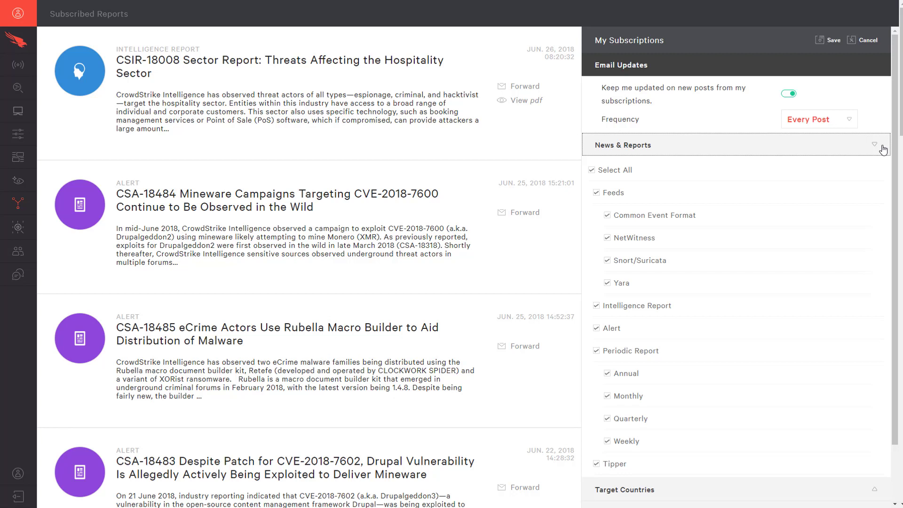
{"action": "left_click", "coordinate": [882, 149]}
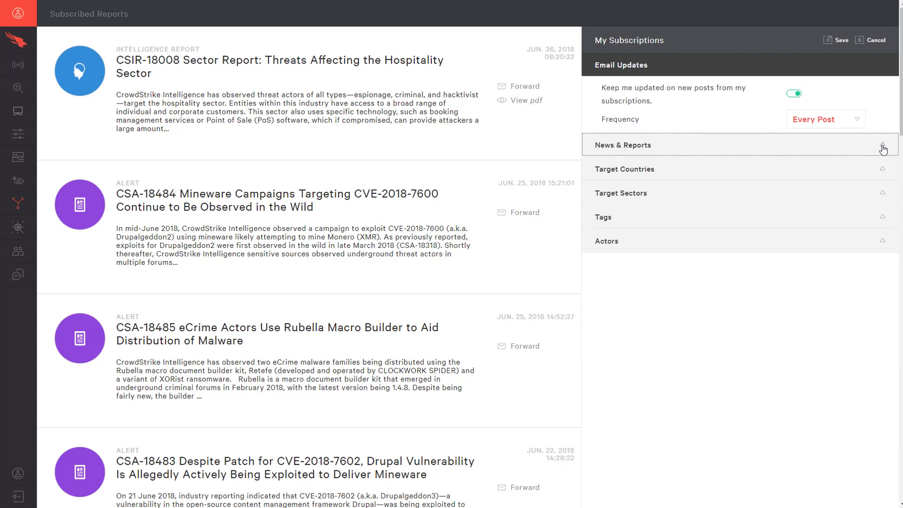
{"action": "left_click", "coordinate": [884, 170]}
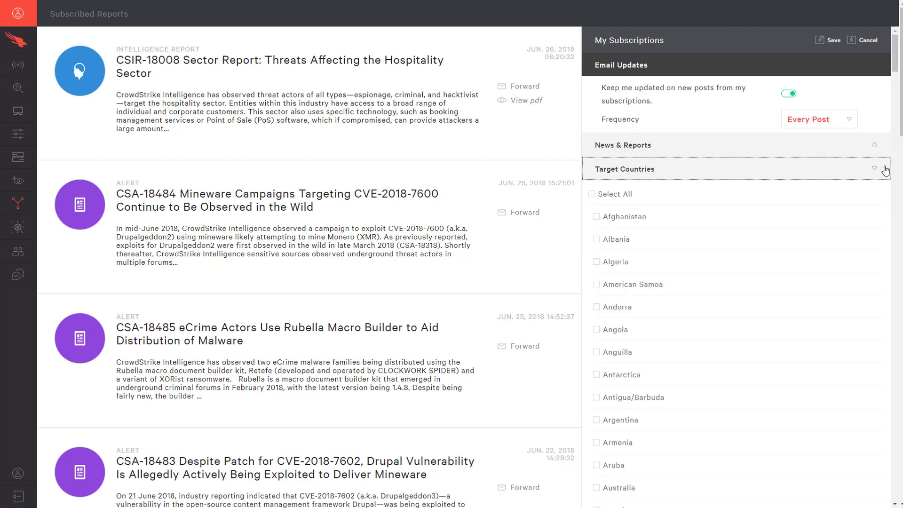
{"action": "left_click", "coordinate": [885, 170]}
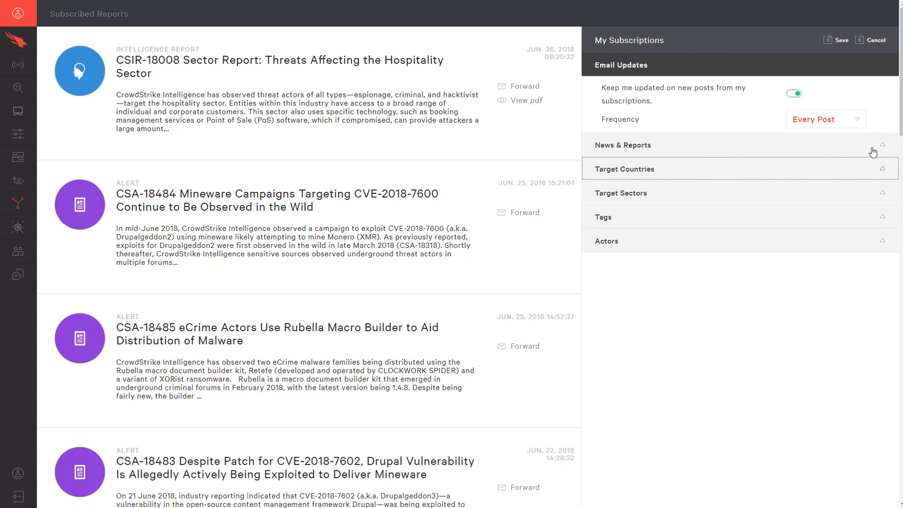
{"action": "left_click", "coordinate": [858, 123]}
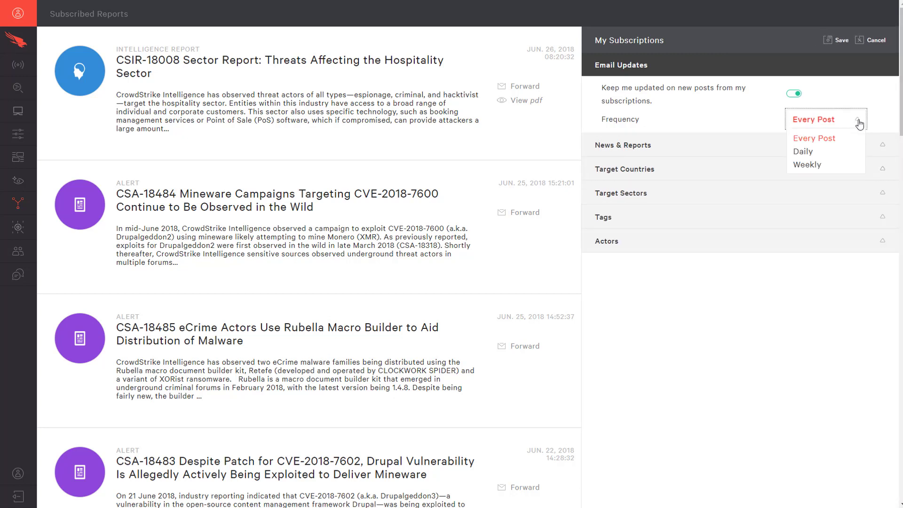
{"action": "left_click", "coordinate": [859, 123]}
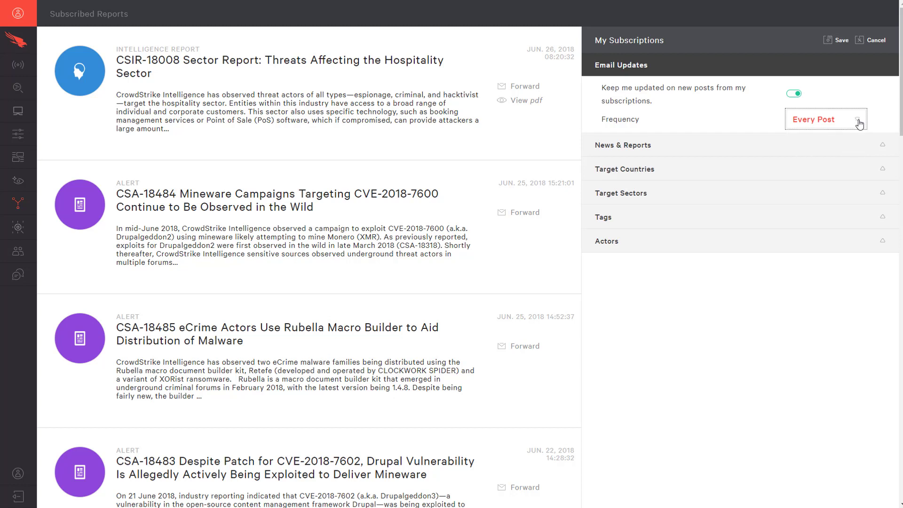
{"action": "left_click", "coordinate": [835, 41]}
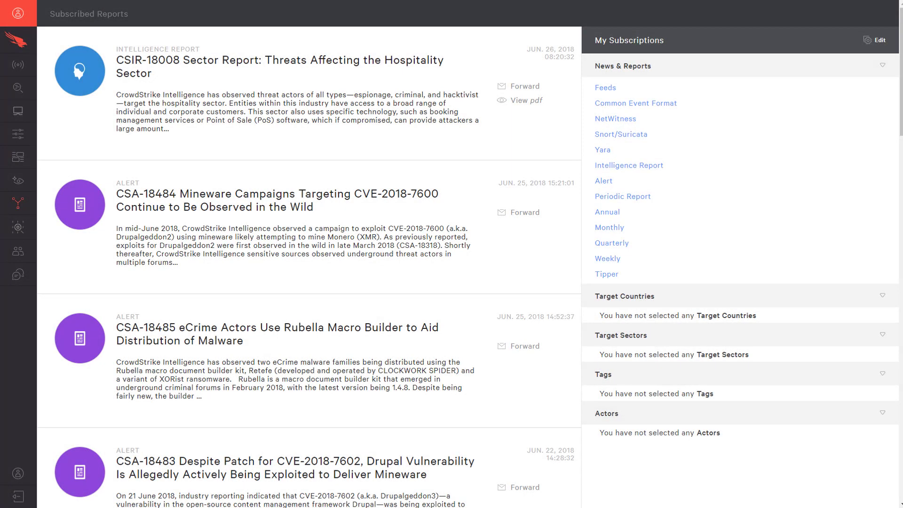
{"action": "mouse_move", "coordinate": [31, 209]}
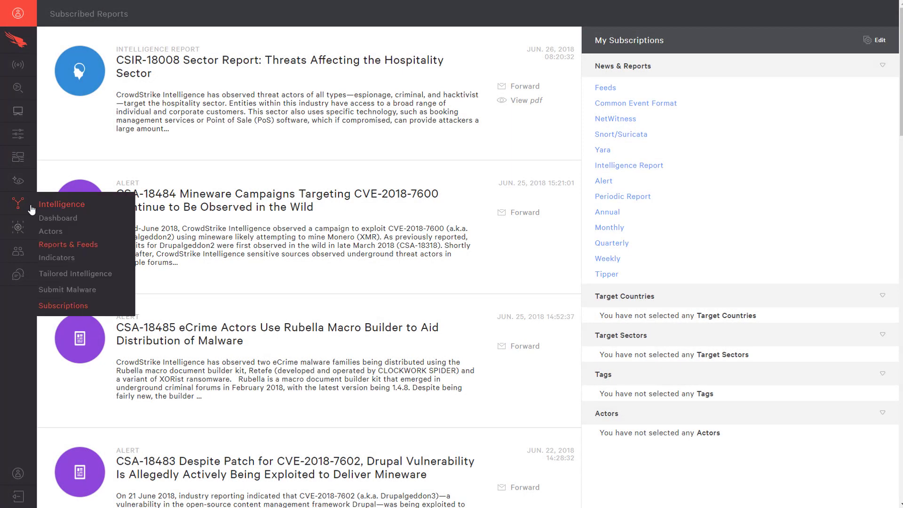
Step: Filter actors to Russian Federation origin targeting Energy and the United States, then open FANCY BEAR
{"action": "left_click", "coordinate": [51, 233]}
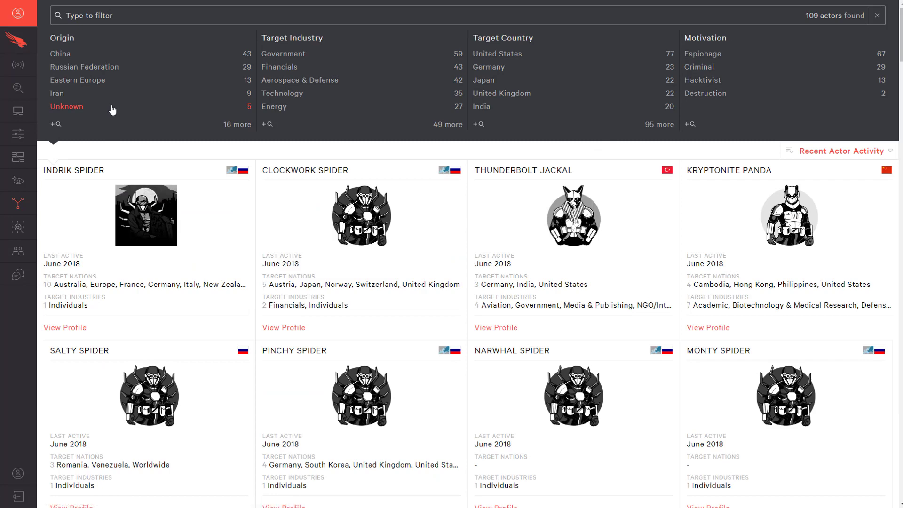
{"action": "left_click", "coordinate": [111, 68]}
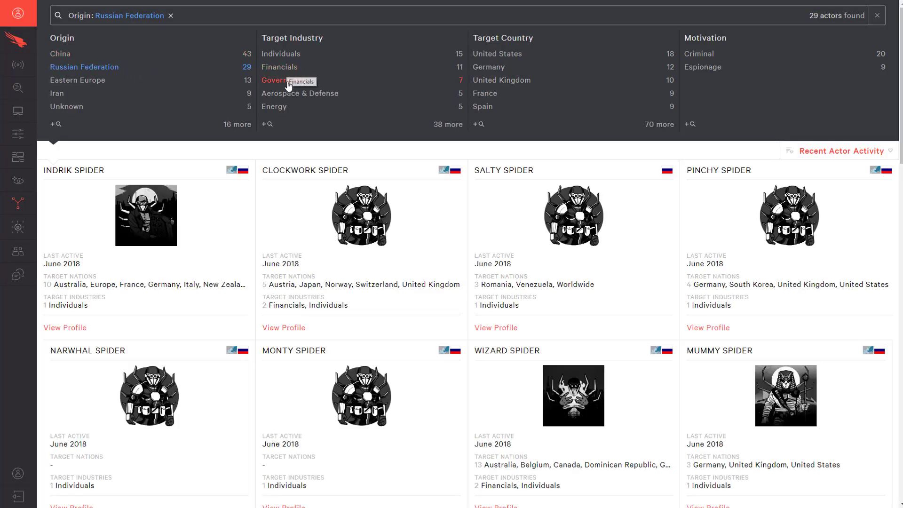
{"action": "left_click", "coordinate": [287, 107]}
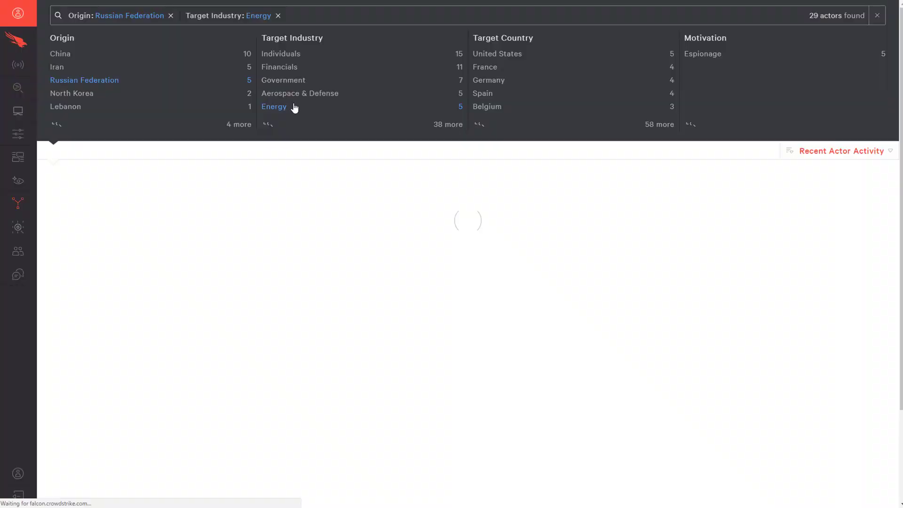
{"action": "left_click", "coordinate": [510, 56]}
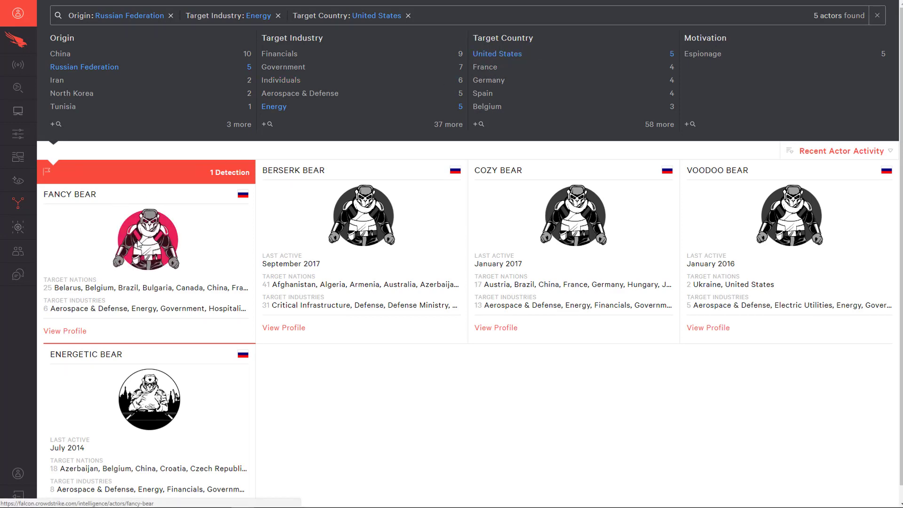
{"action": "left_click", "coordinate": [139, 244]}
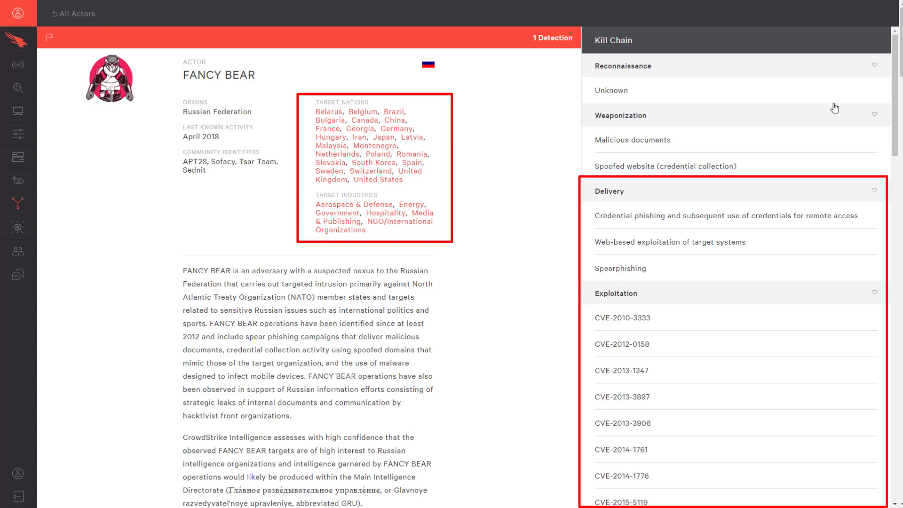
Step: Open tipper CSIT-18064 'OverlayDropper Used by FANCY BEAR Since at Least 2013' from the Tippers section
{"action": "scroll", "coordinate": [899, 69], "scroll_direction": "down", "scroll_amount": 10}
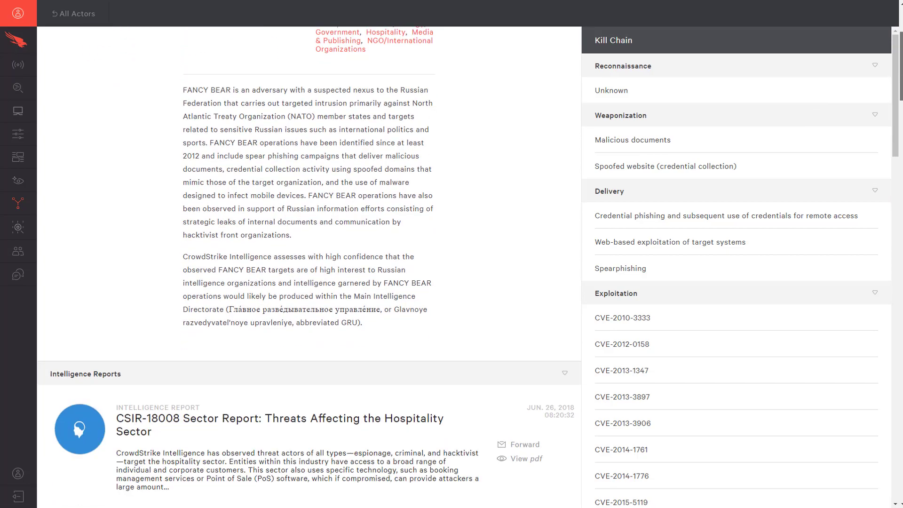
{"action": "scroll", "coordinate": [309, 267], "scroll_direction": "down", "scroll_amount": 15}
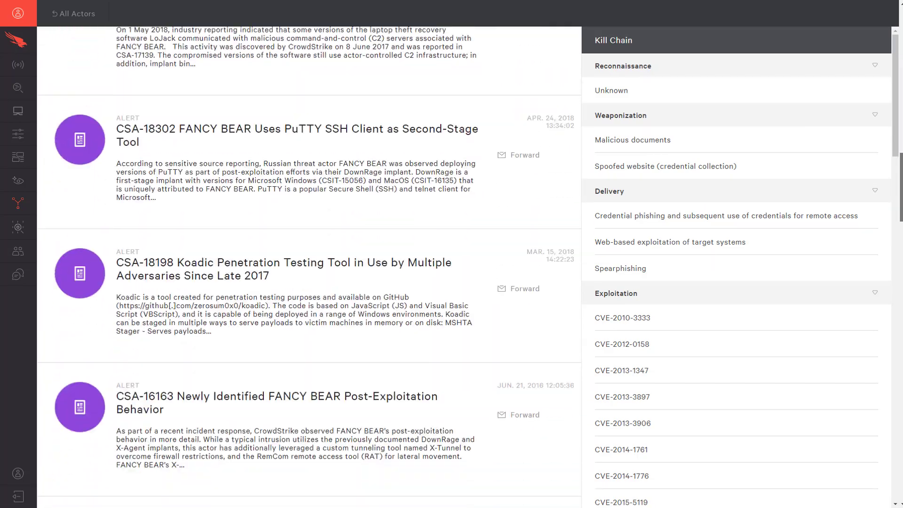
{"action": "scroll", "coordinate": [309, 266], "scroll_direction": "down", "scroll_amount": 18}
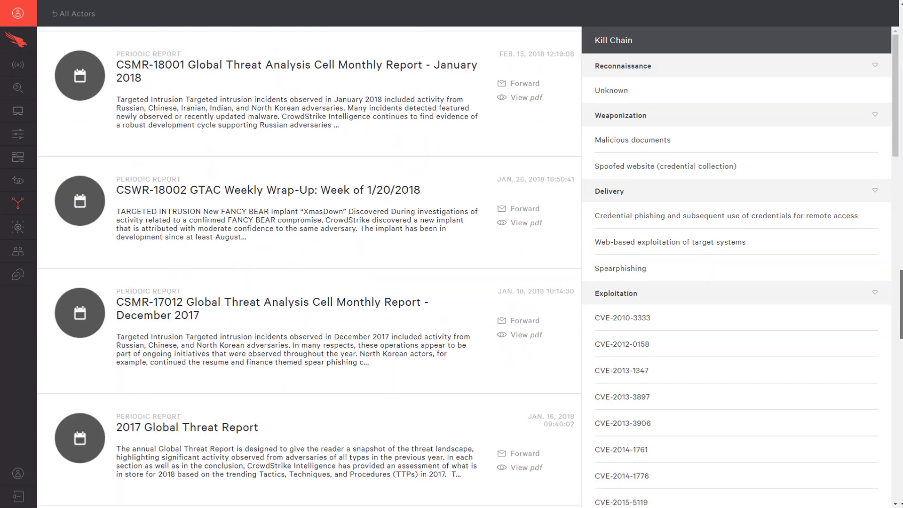
{"action": "scroll", "coordinate": [309, 267], "scroll_direction": "down", "scroll_amount": 18}
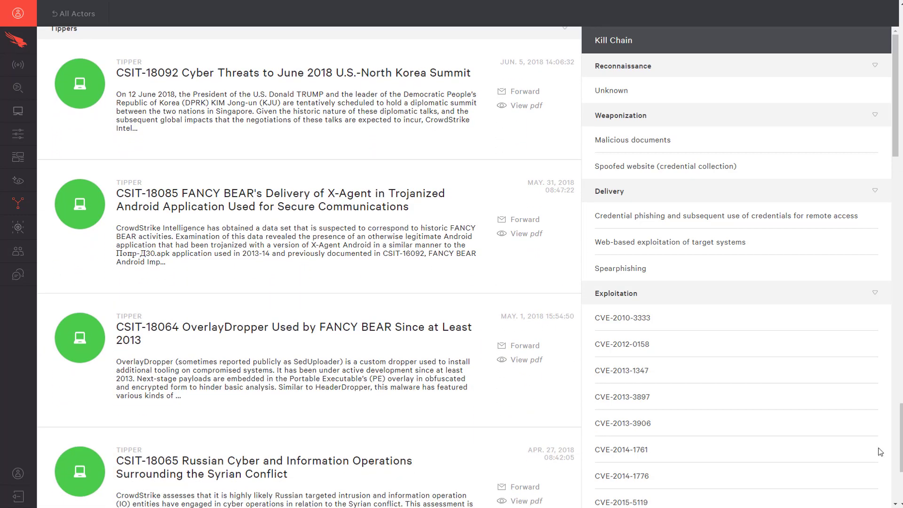
{"action": "left_click", "coordinate": [432, 331]}
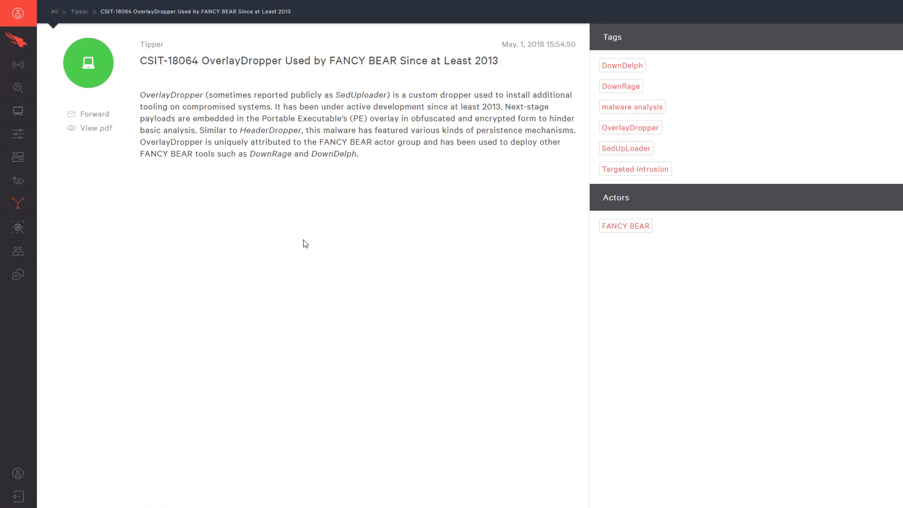
{"action": "left_click", "coordinate": [102, 132]}
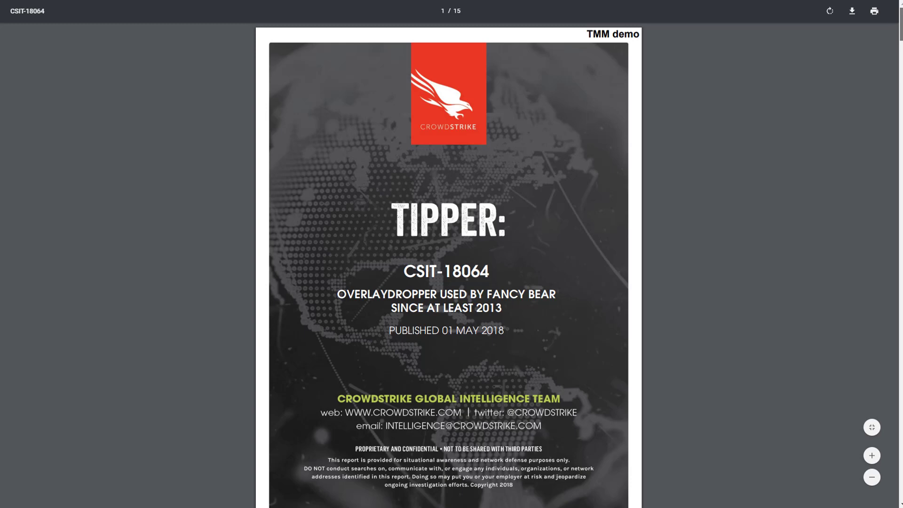
{"action": "scroll", "coordinate": [448, 263], "scroll_direction": "down", "scroll_amount": 10}
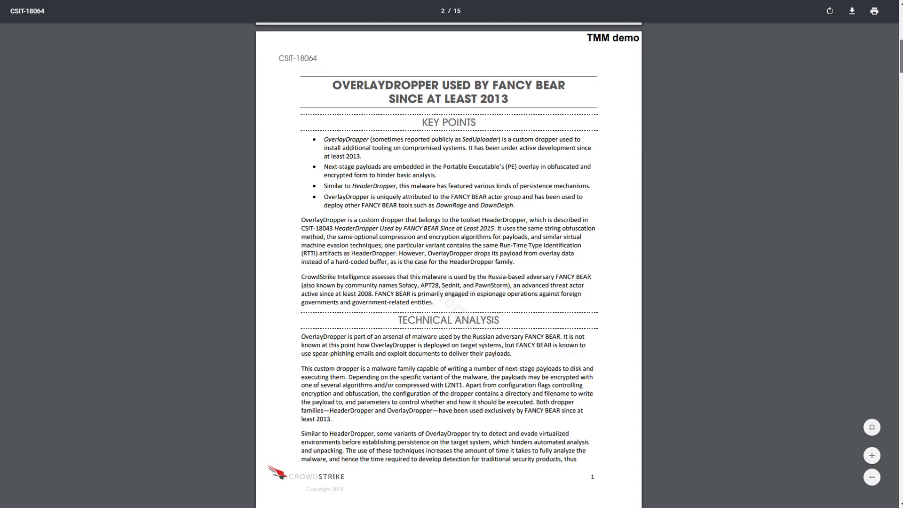
{"action": "scroll", "coordinate": [448, 264], "scroll_direction": "down", "scroll_amount": 15}
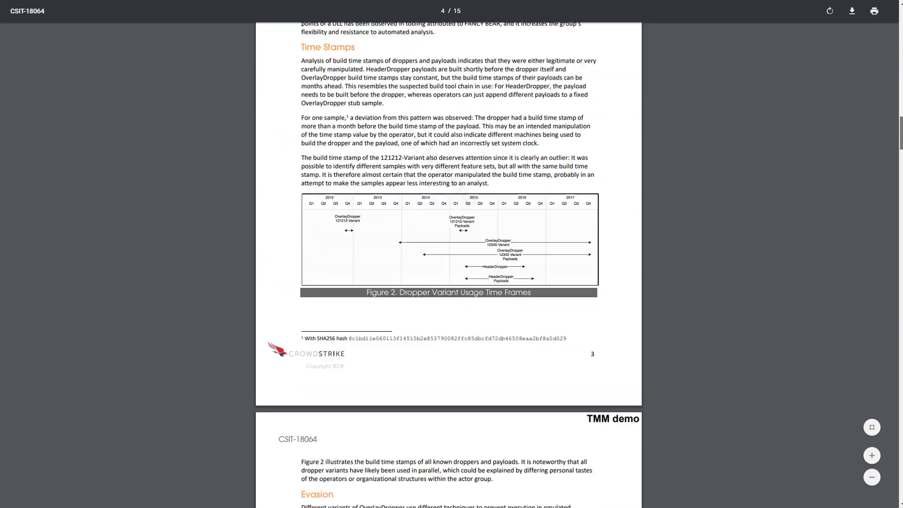
{"action": "scroll", "coordinate": [449, 263], "scroll_direction": "down", "scroll_amount": 15}
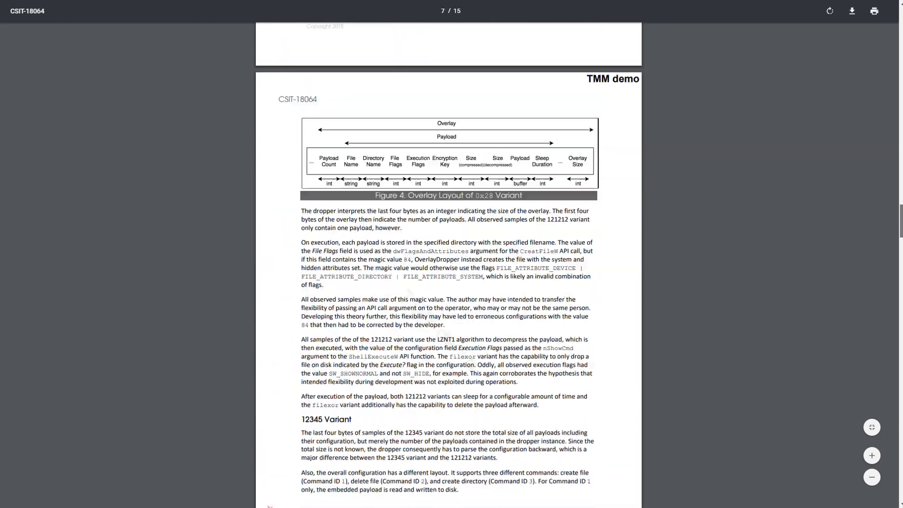
{"action": "scroll", "coordinate": [449, 264], "scroll_direction": "down", "scroll_amount": 15}
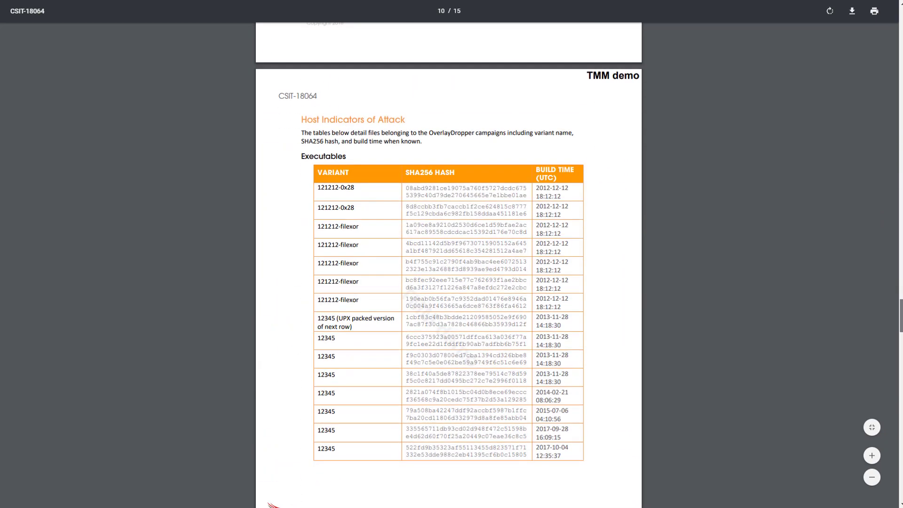
{"action": "scroll", "coordinate": [448, 264], "scroll_direction": "down", "scroll_amount": 12}
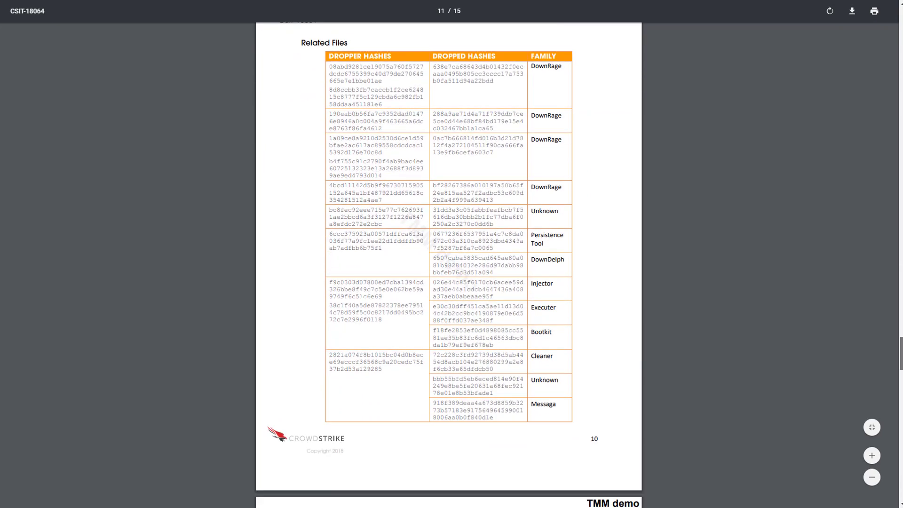
{"action": "scroll", "coordinate": [449, 263], "scroll_direction": "down", "scroll_amount": 10}
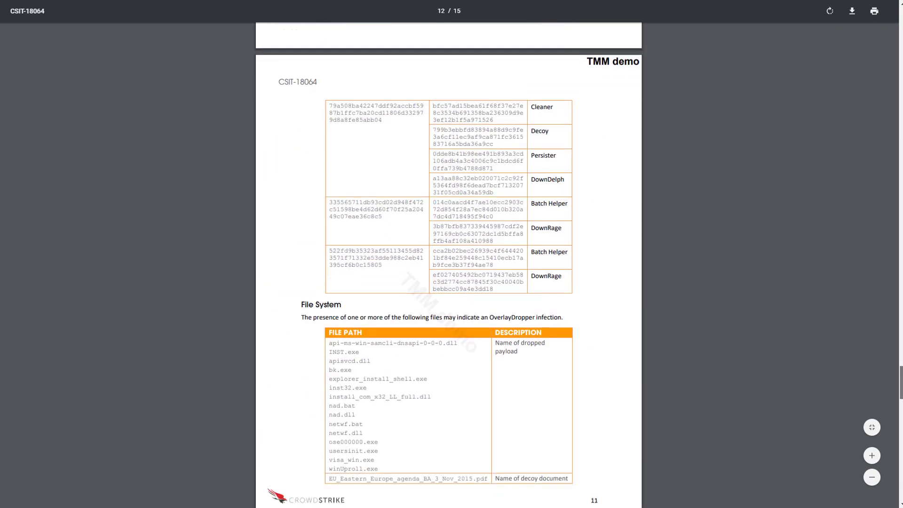
{"action": "scroll", "coordinate": [449, 263], "scroll_direction": "down", "scroll_amount": 6}
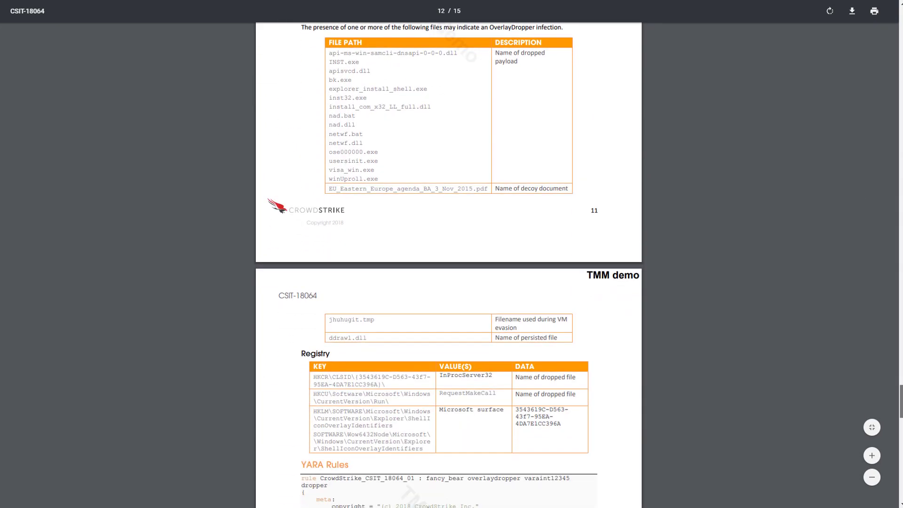
{"action": "scroll", "coordinate": [448, 263], "scroll_direction": "down", "scroll_amount": 8}
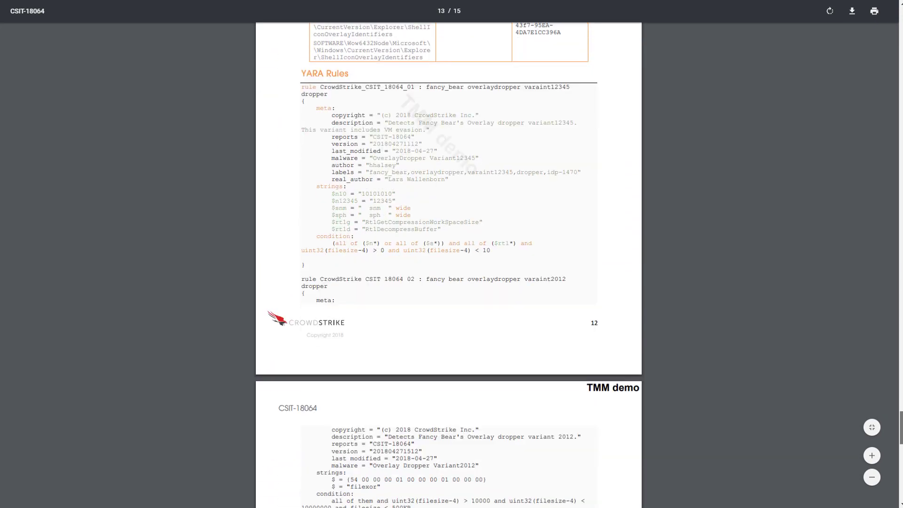
{"action": "scroll", "coordinate": [448, 263], "scroll_direction": "down", "scroll_amount": 7}
{"action": "scroll", "coordinate": [449, 266], "scroll_direction": "down", "scroll_amount": 8}
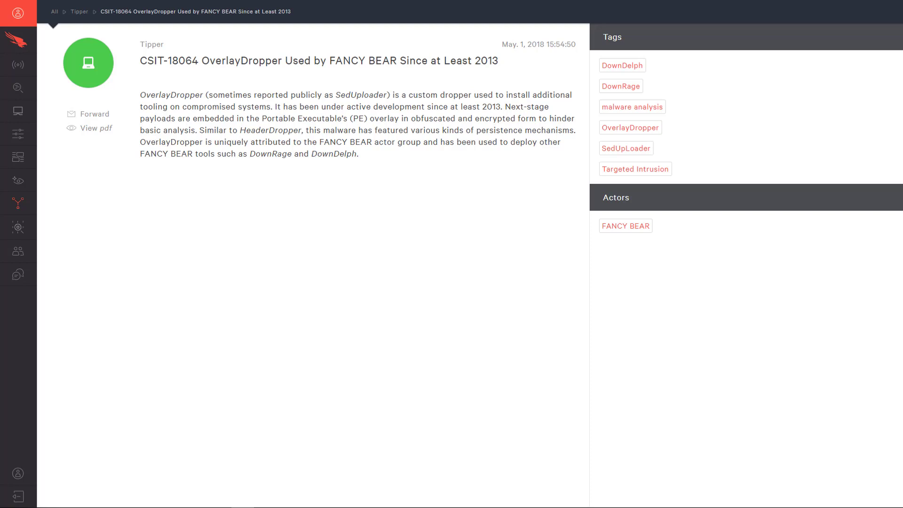
Step: Go to Intelligence > Submit Malware to bring up the sample submission form
{"action": "mouse_move", "coordinate": [26, 207]}
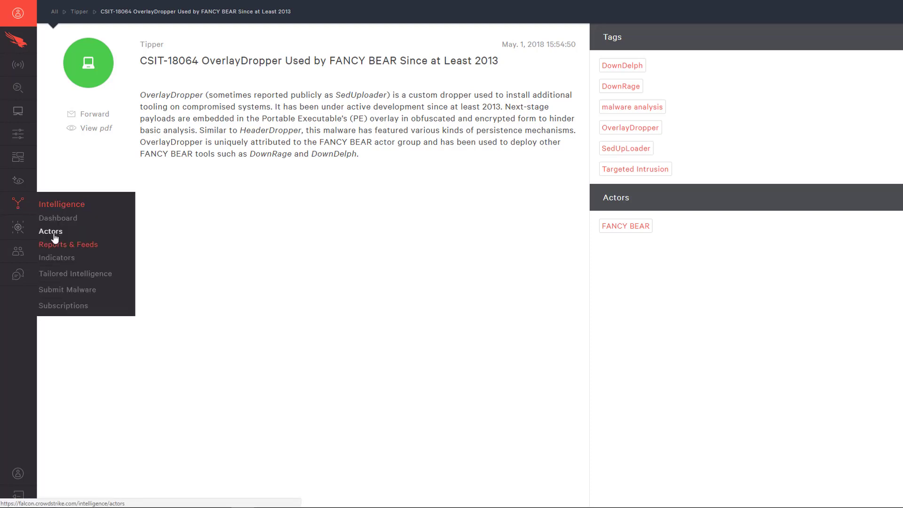
{"action": "left_click", "coordinate": [59, 290]}
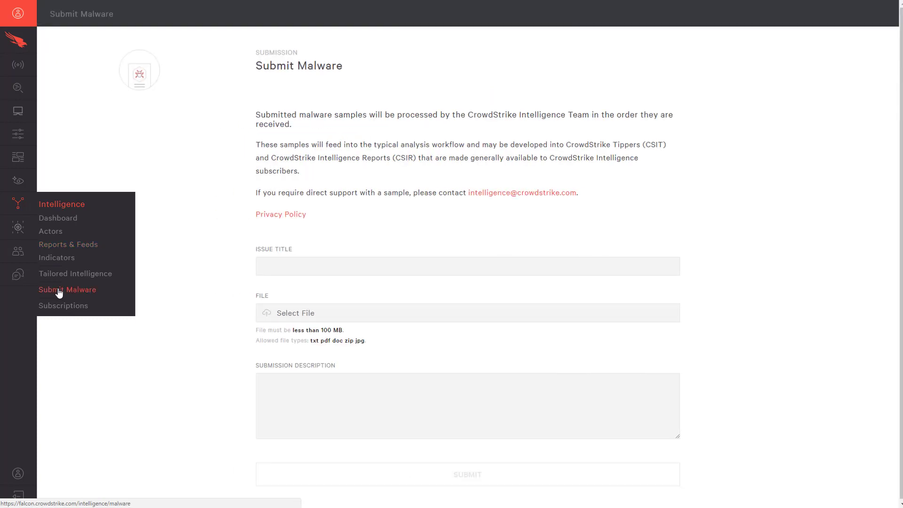